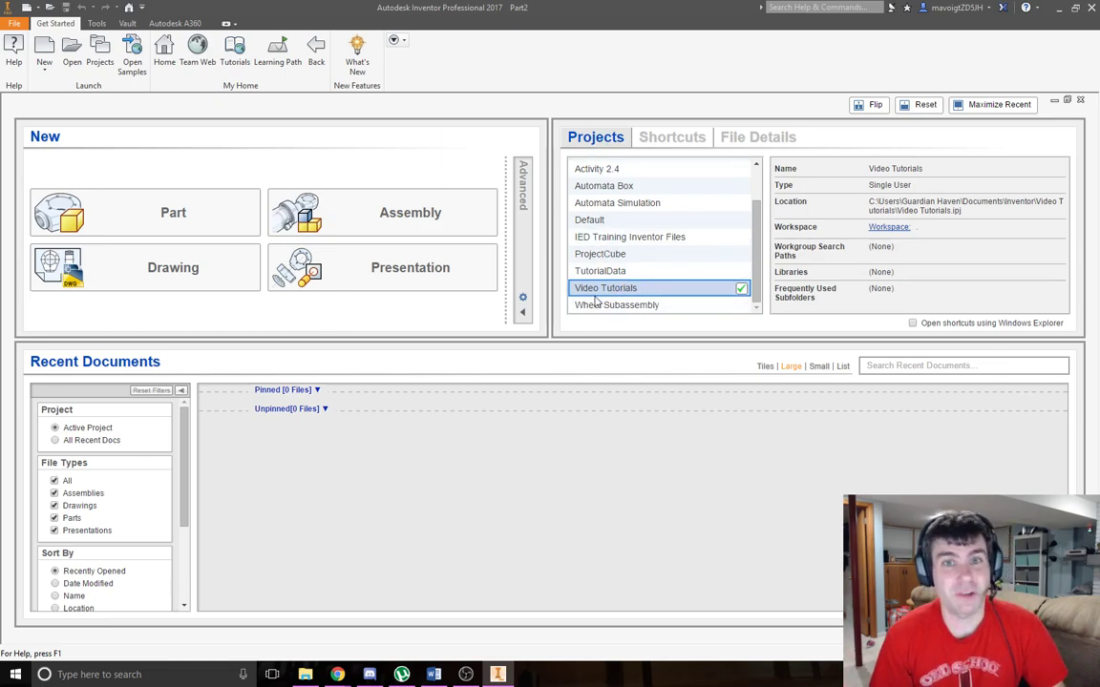
Create a new Part document and start a 2D sketch on the XY Plane
{"action": "left_click", "coordinate": [180, 229]}
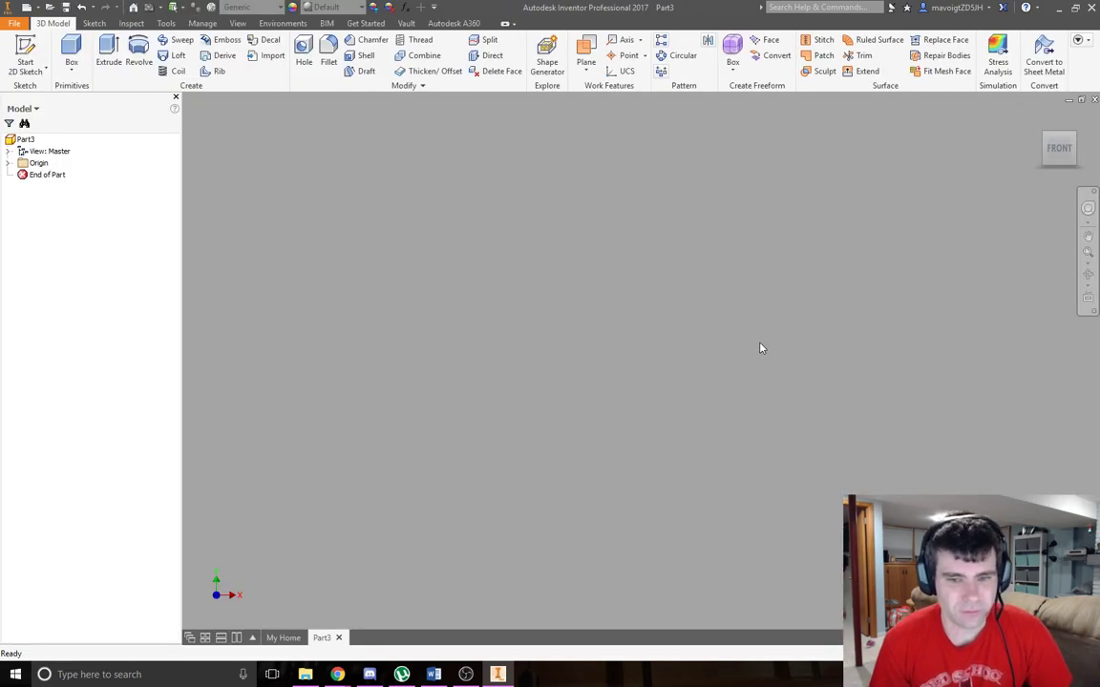
{"action": "left_click", "coordinate": [26, 47]}
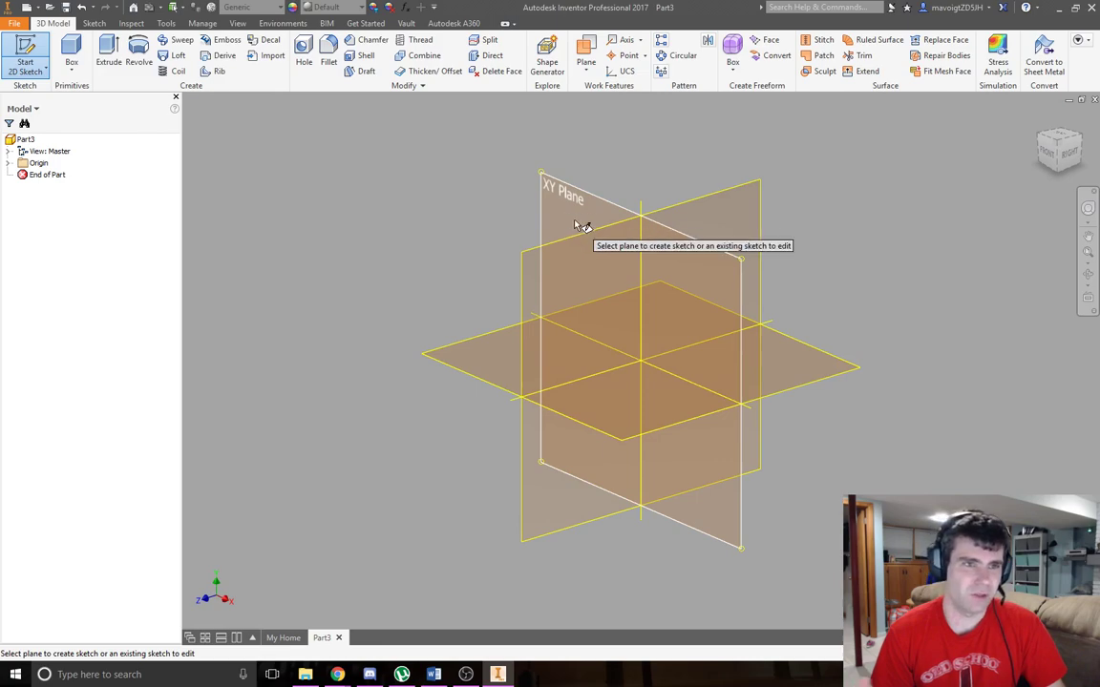
{"action": "left_click", "coordinate": [575, 222]}
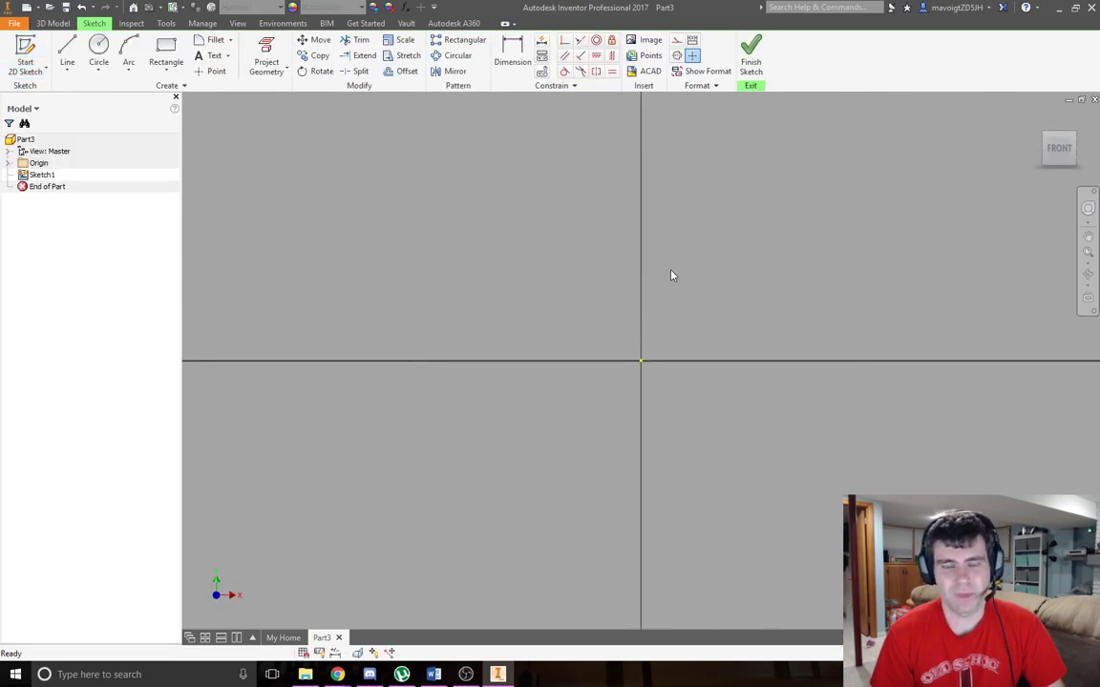
Pan and zoom so the origin sits lower left, and pick Center Point Circle
{"action": "mouse_move", "coordinate": [813, 192]}
{"action": "middle_mouse_down"}
{"action": "mouse_move", "coordinate": [580, 316]}
{"action": "mouse_move", "coordinate": [478, 331]}
{"action": "mouse_move", "coordinate": [611, 258]}
{"action": "mouse_move", "coordinate": [637, 347]}
{"action": "mouse_move", "coordinate": [540, 321]}
{"action": "middle_mouse_up"}
{"action": "scroll", "coordinate": [543, 319], "scroll_direction": "up", "scroll_amount": 1}
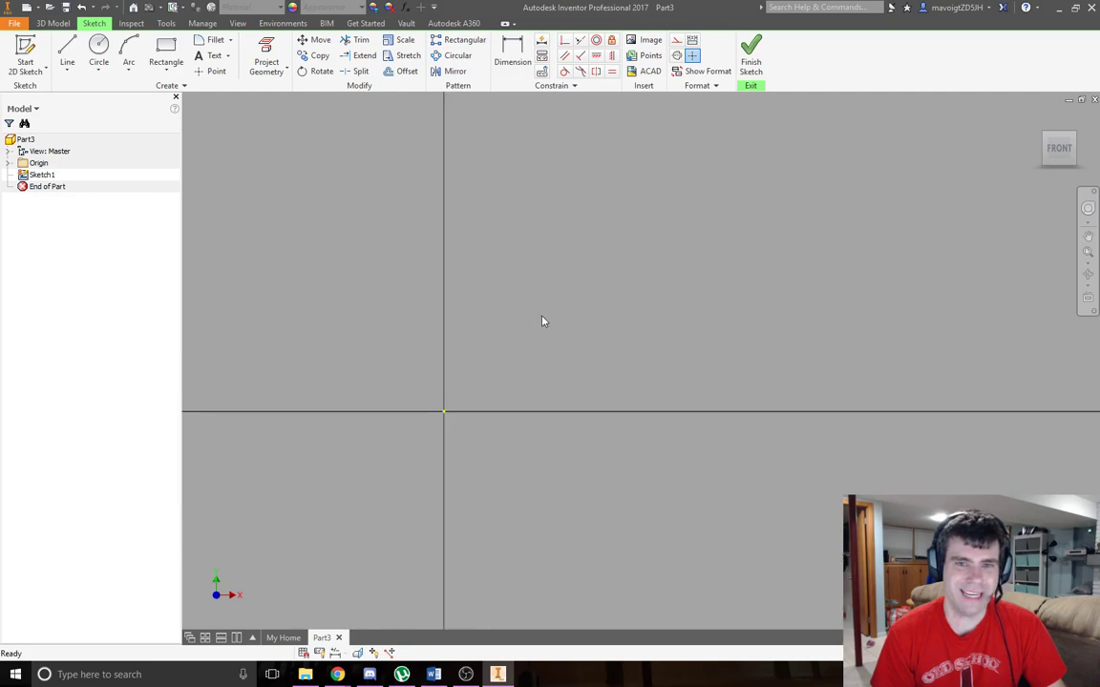
{"action": "middle_click_drag", "start_coordinate": [644, 290], "coordinate": [566, 342]}
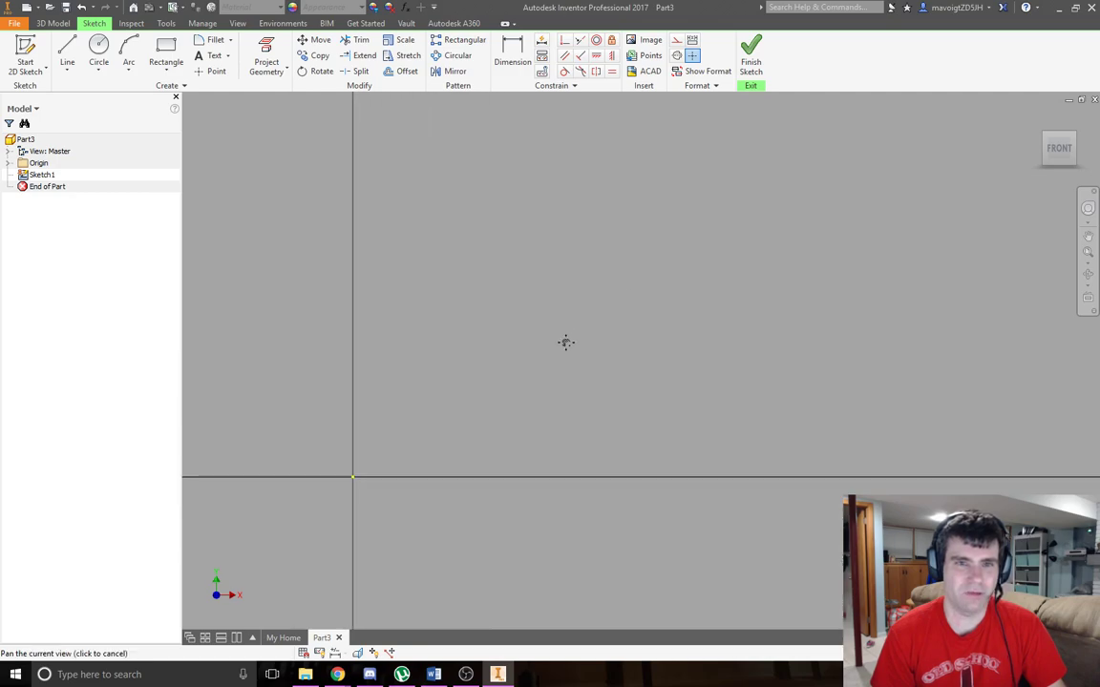
{"action": "left_click", "coordinate": [98, 50]}
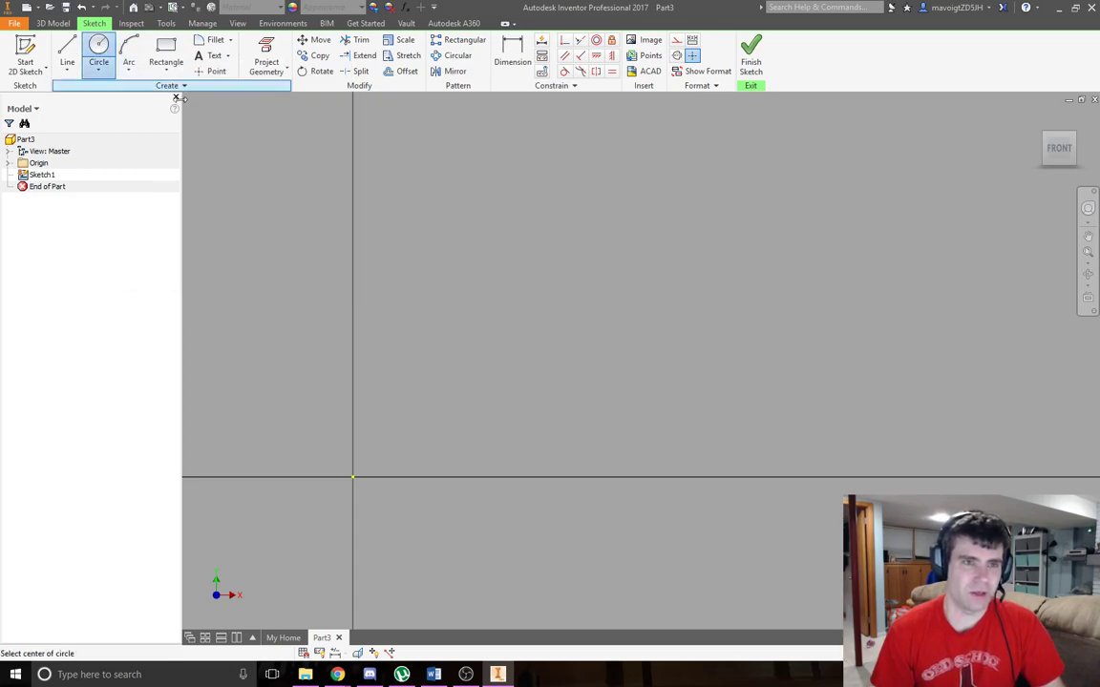
Draw a 3 in diameter circle centred on the sketch origin and end the circle tool
{"action": "left_click", "coordinate": [352, 477]}
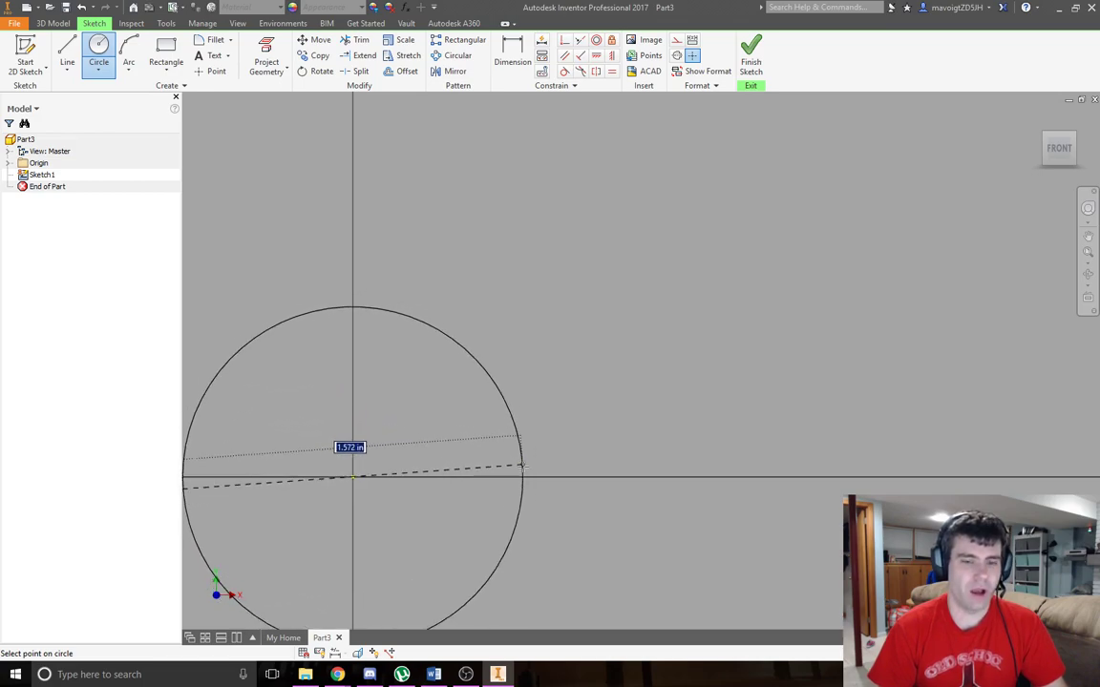
{"action": "middle_click_drag", "start_coordinate": [537, 470], "coordinate": [702, 440]}
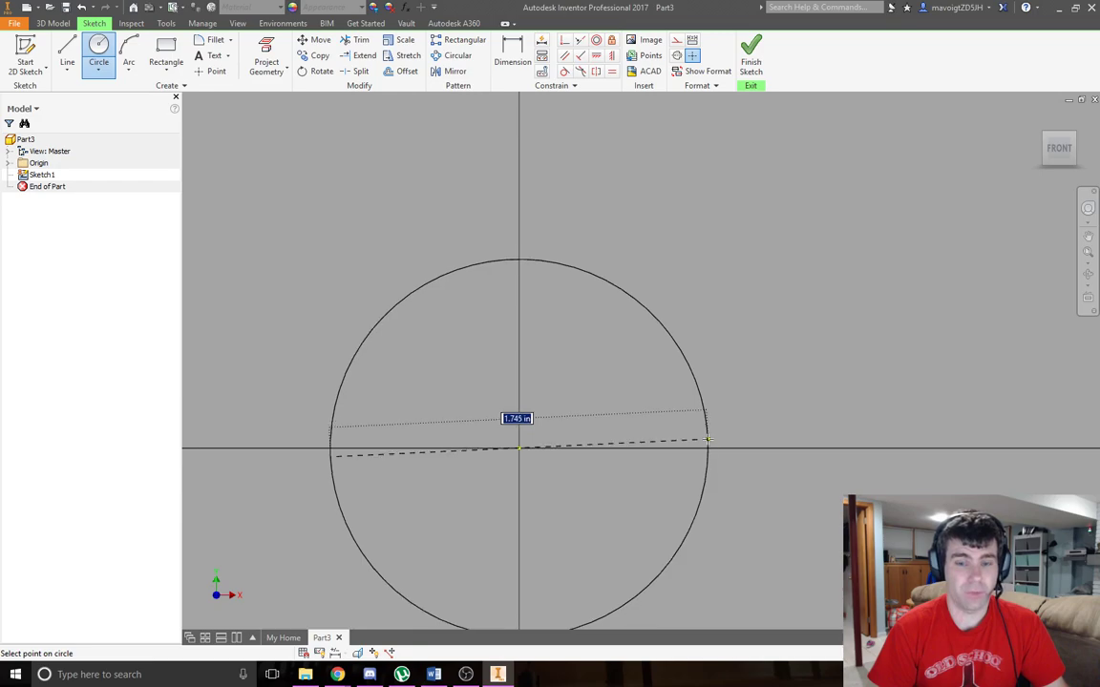
{"action": "key", "text": "Escape"}
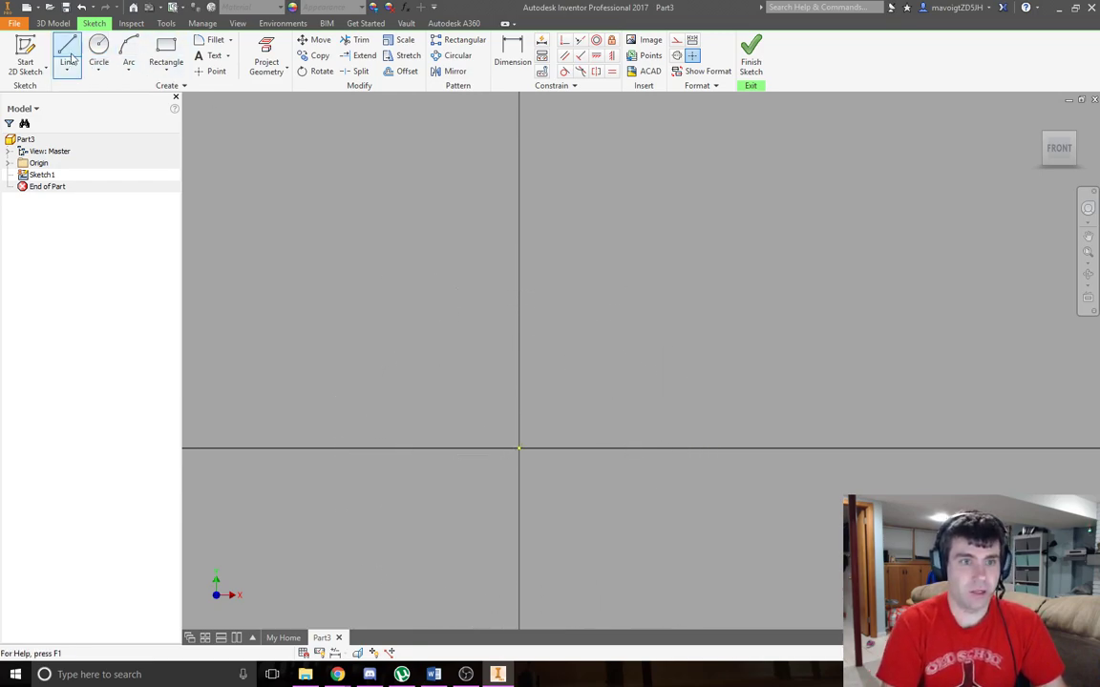
{"action": "left_click", "coordinate": [98, 53]}
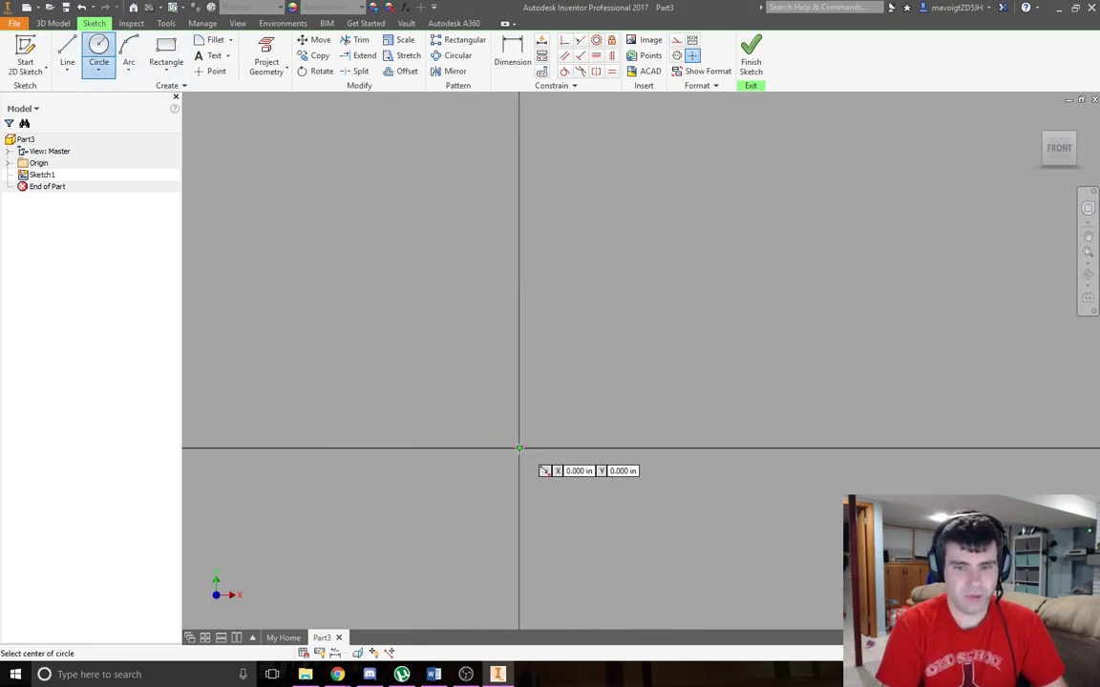
{"action": "left_click", "coordinate": [518, 445]}
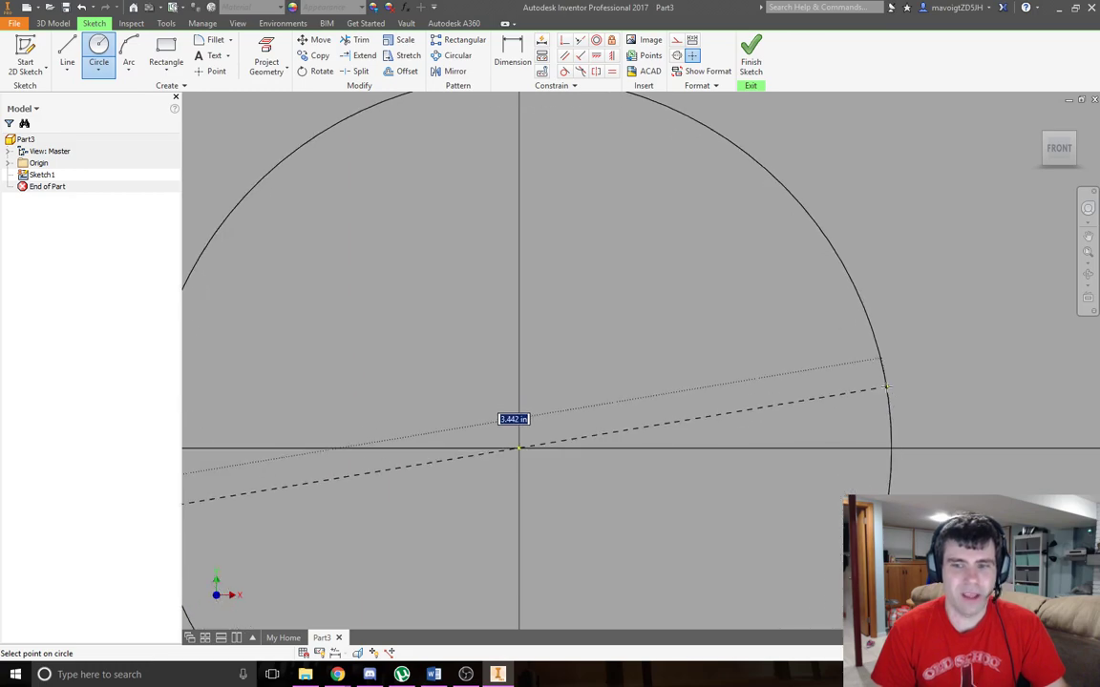
{"action": "scroll", "coordinate": [871, 414], "scroll_direction": "up", "scroll_amount": 5}
{"action": "scroll", "coordinate": [872, 413], "scroll_direction": "down", "scroll_amount": 6}
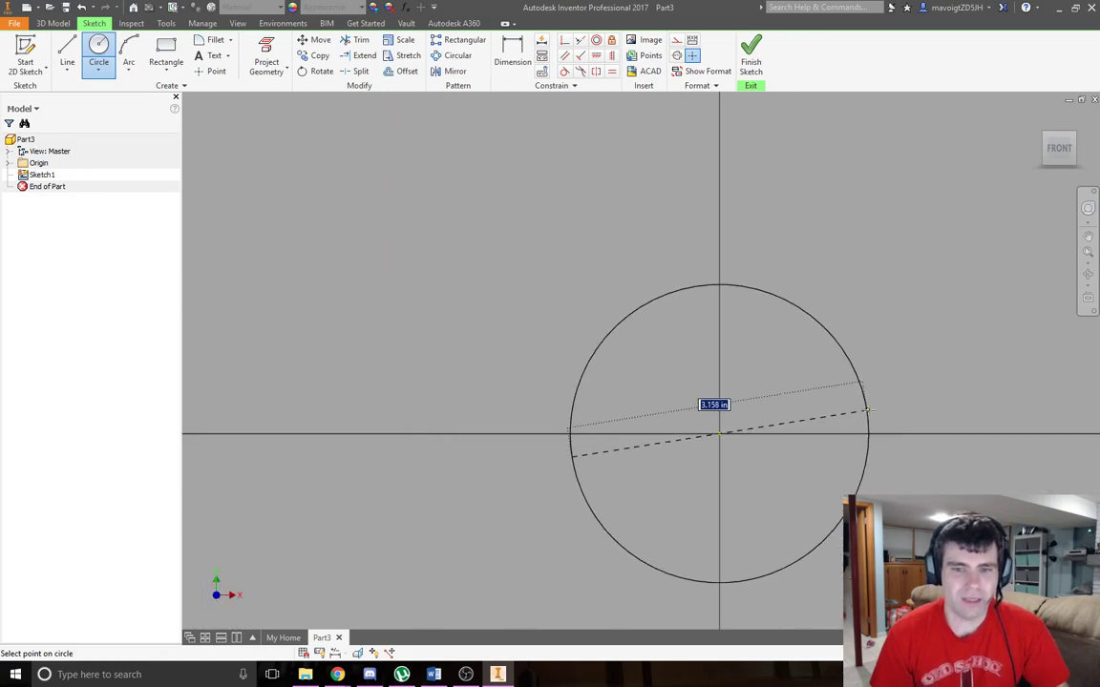
{"action": "scroll", "coordinate": [872, 413], "scroll_direction": "up", "scroll_amount": 1}
{"action": "middle_click_drag", "start_coordinate": [888, 427], "coordinate": [850, 426]}
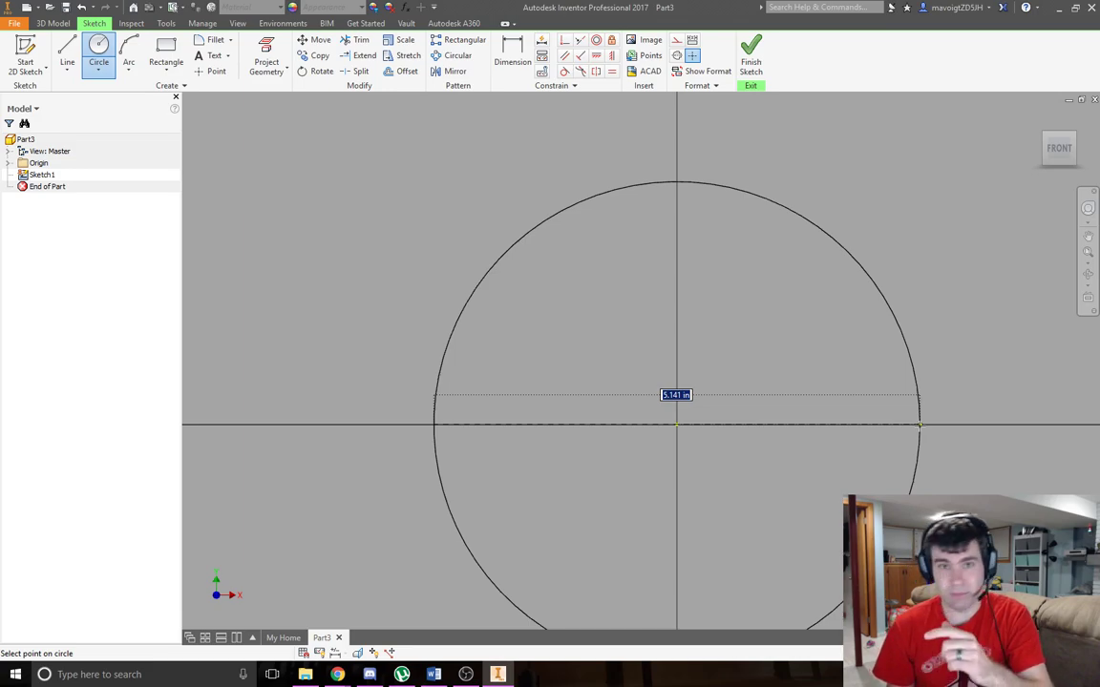
{"action": "type", "text": "3"}
{"action": "key", "text": "Return"}
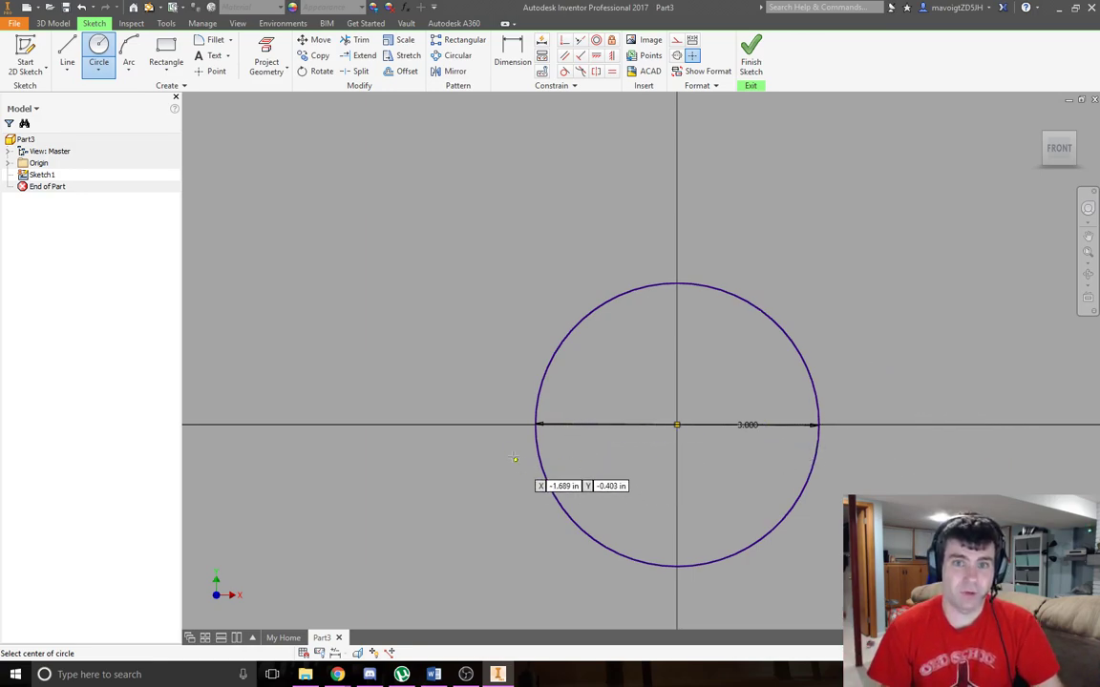
{"action": "key", "text": "F2"}
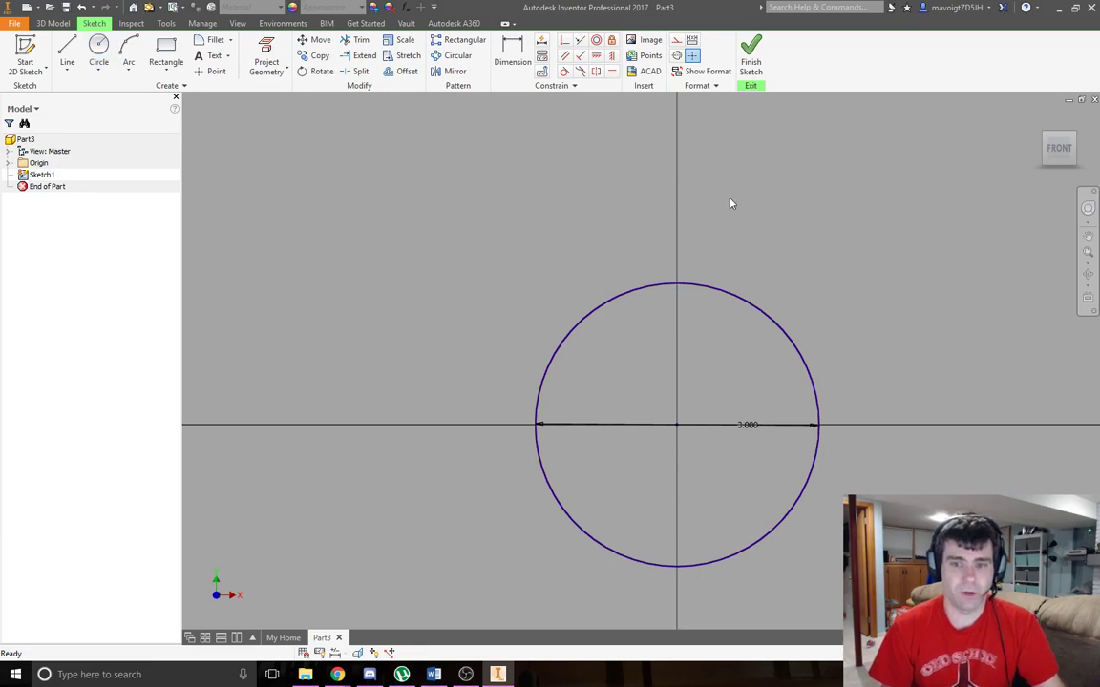
Draw a 5 in vertical line upward from the circle's centre, then cancel the line tool
{"action": "mouse_move", "coordinate": [729, 203]}
{"action": "left_mouse_down"}
{"action": "mouse_move", "coordinate": [621, 242]}
{"action": "mouse_move", "coordinate": [520, 305]}
{"action": "mouse_move", "coordinate": [673, 248]}
{"action": "left_mouse_up"}
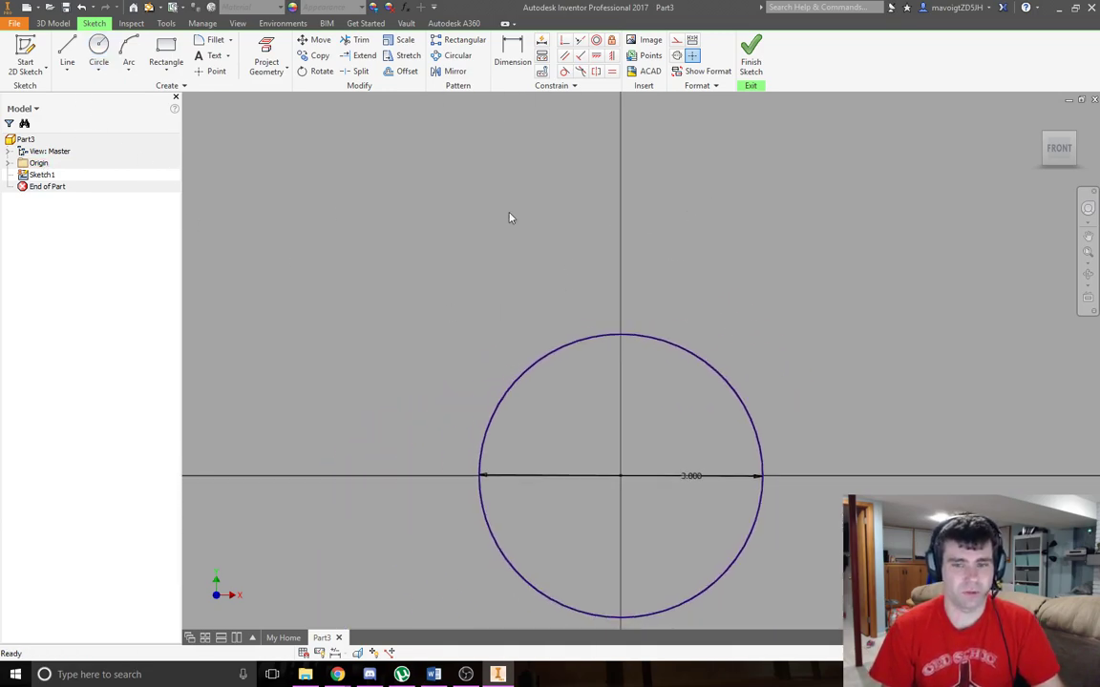
{"action": "mouse_move", "coordinate": [679, 255]}
{"action": "middle_mouse_down"}
{"action": "mouse_move", "coordinate": [631, 233]}
{"action": "mouse_move", "coordinate": [644, 227]}
{"action": "mouse_move", "coordinate": [631, 334]}
{"action": "middle_mouse_up"}
{"action": "scroll", "coordinate": [648, 229], "scroll_direction": "down", "scroll_amount": 2}
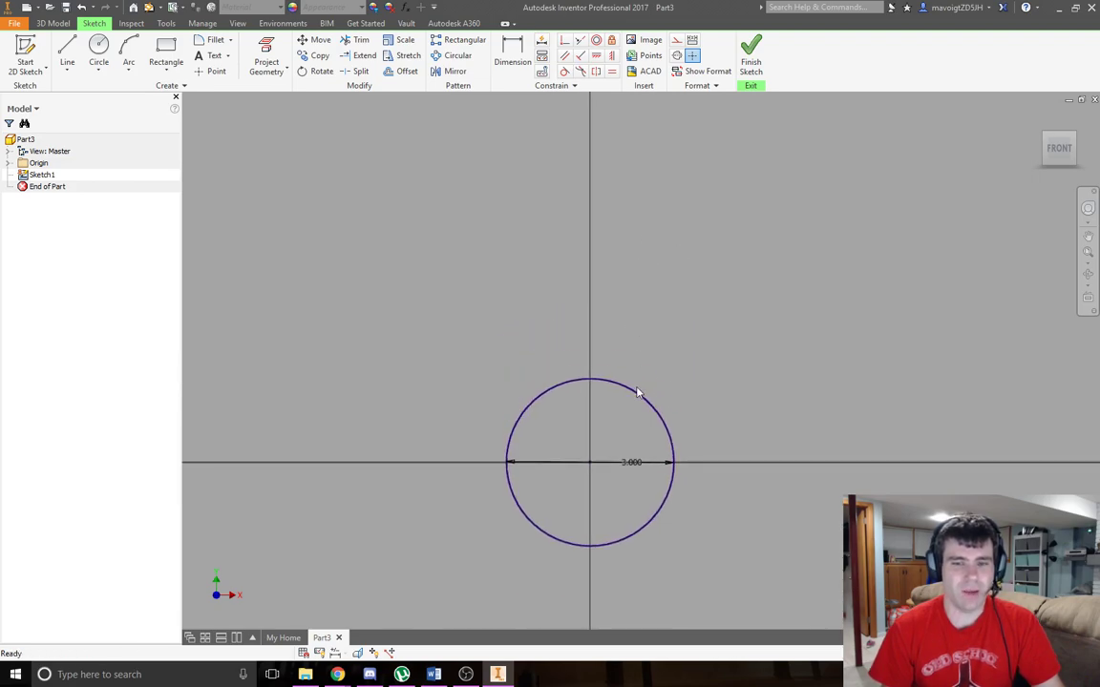
{"action": "left_click", "coordinate": [67, 53]}
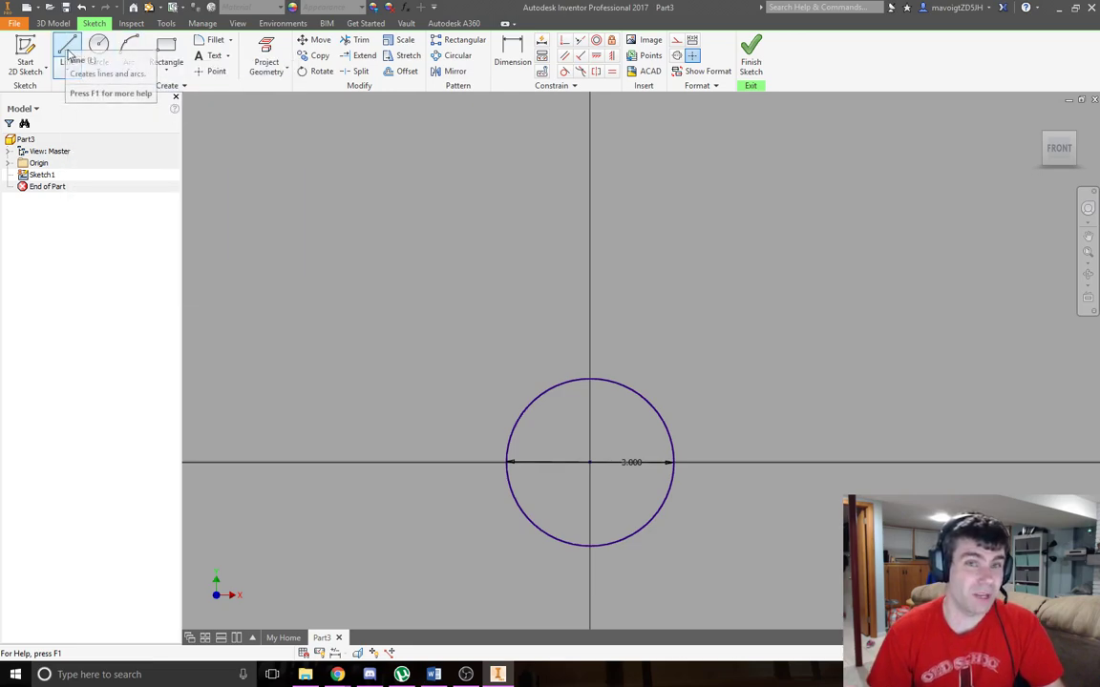
{"action": "left_click", "coordinate": [589, 462]}
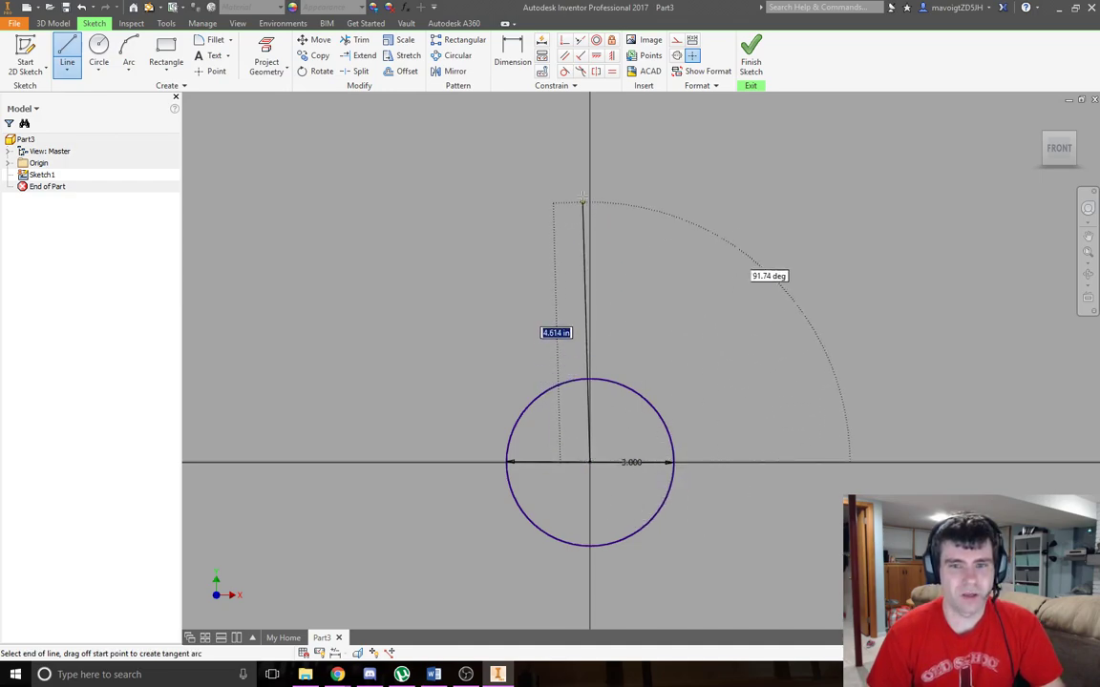
{"action": "middle_click_drag", "start_coordinate": [585, 148], "coordinate": [596, 202]}
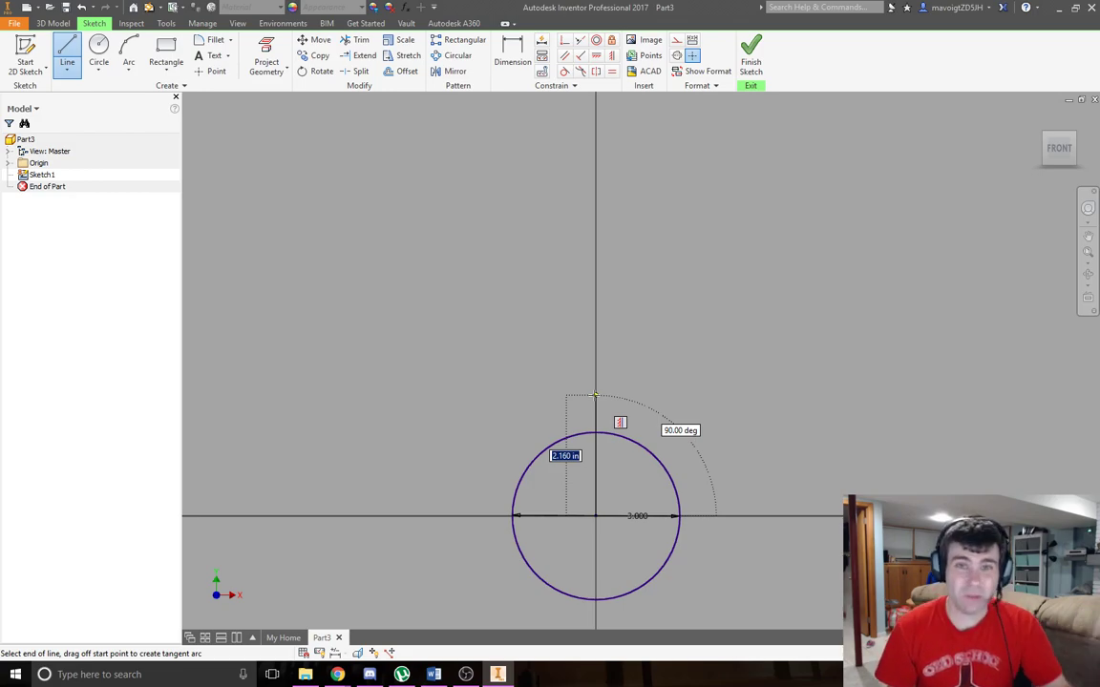
{"action": "type", "text": "5"}
{"action": "key", "text": "Return"}
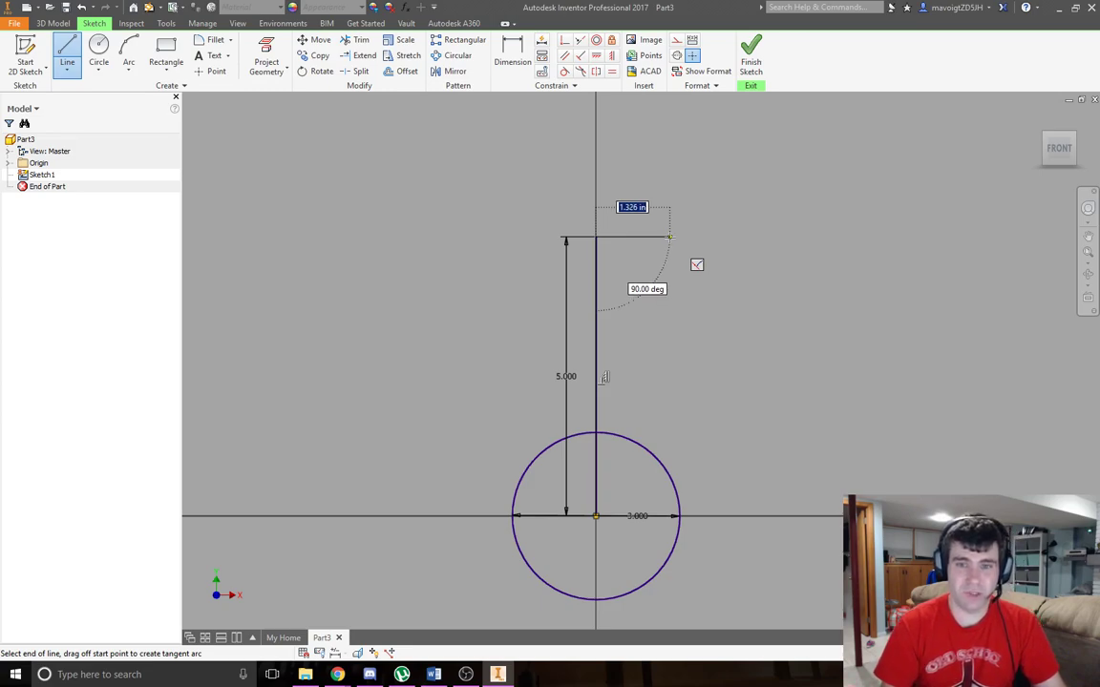
{"action": "right_click", "coordinate": [671, 238]}
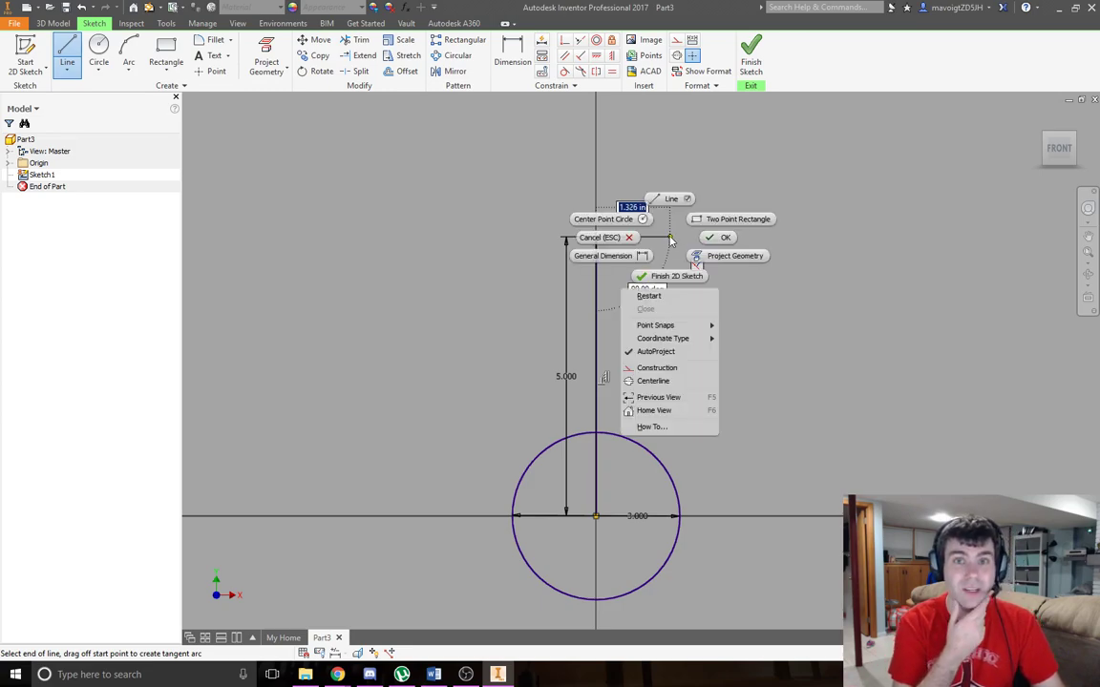
{"action": "left_click", "coordinate": [601, 237]}
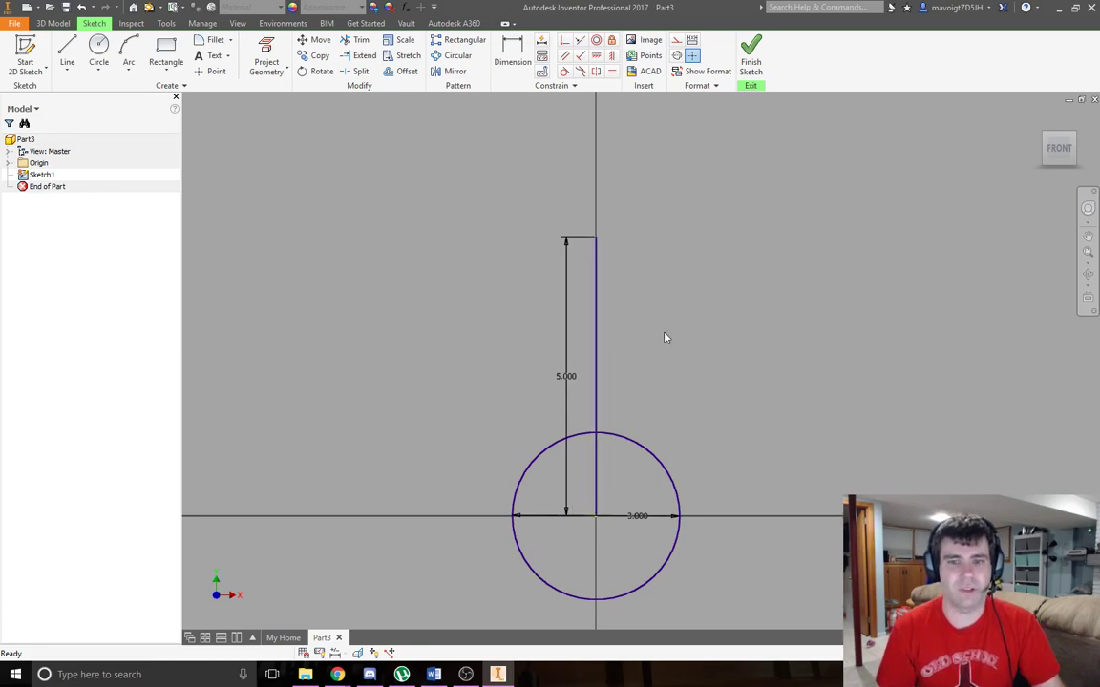
Begin a second circle with its centre on the top endpoint of the 5 in line
{"action": "middle_click_drag", "start_coordinate": [679, 325], "coordinate": [643, 332]}
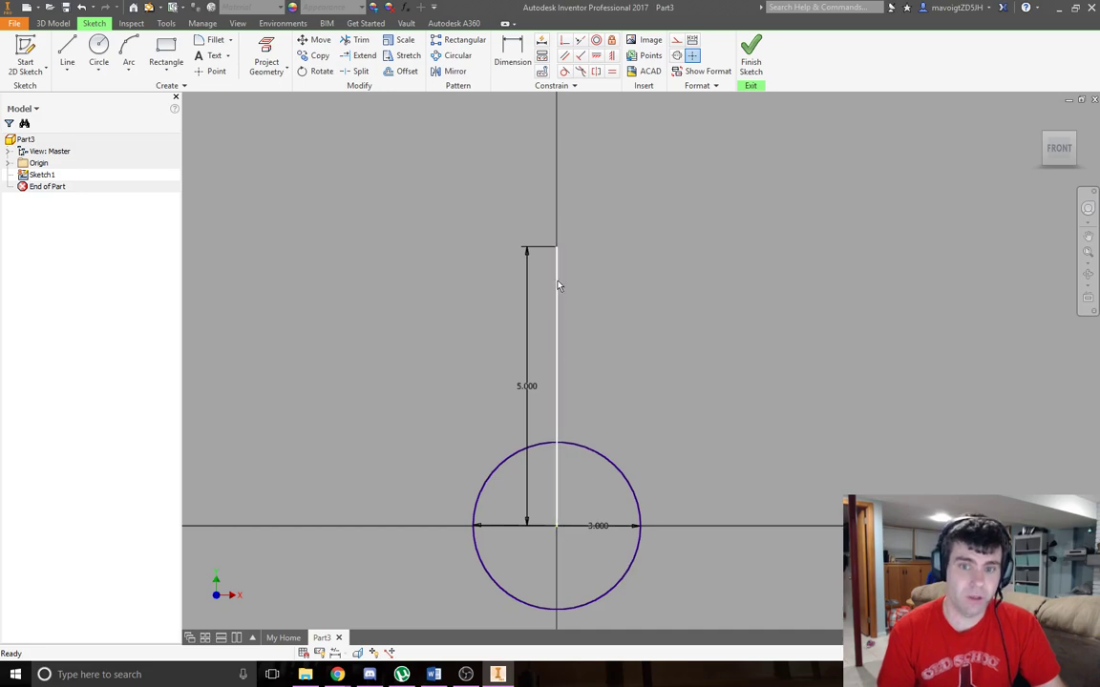
{"action": "left_click", "coordinate": [98, 50]}
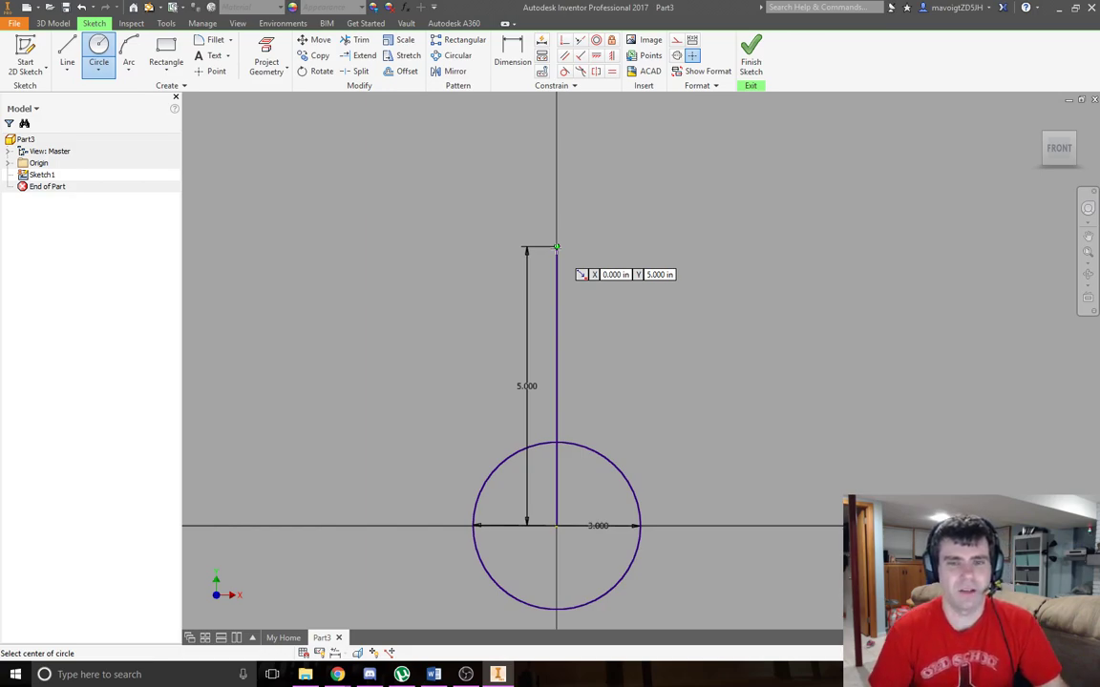
{"action": "left_click", "coordinate": [556, 247]}
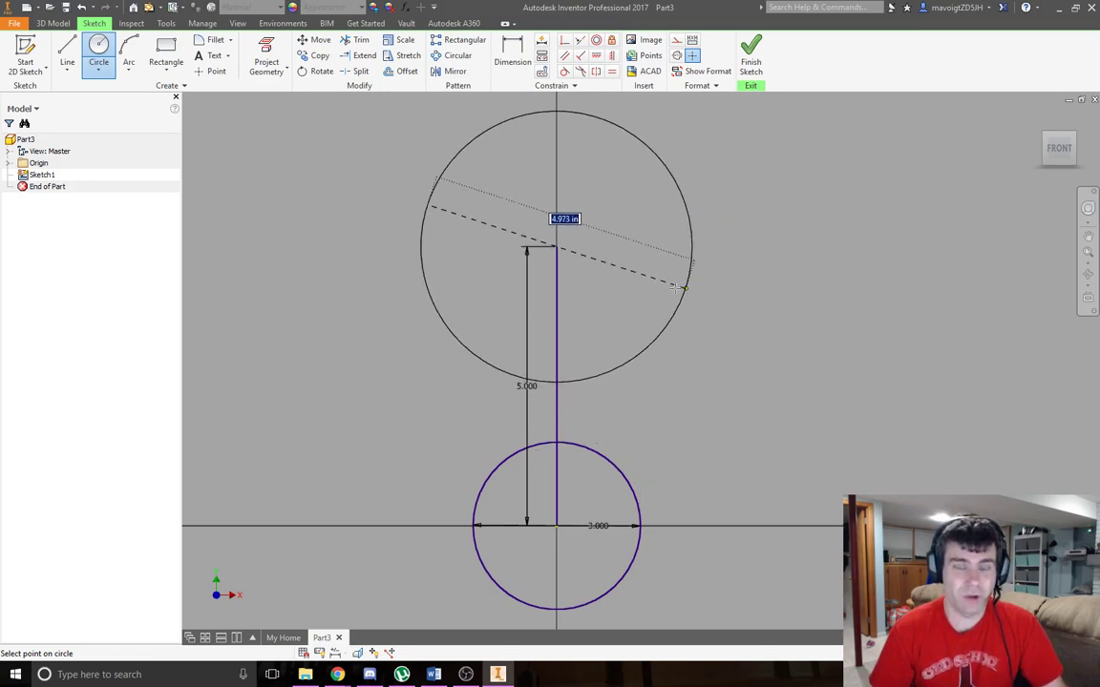
Switch circle entry to Radius, set it to 1.35 in, and end the circle tool
{"action": "right_click", "coordinate": [634, 248]}
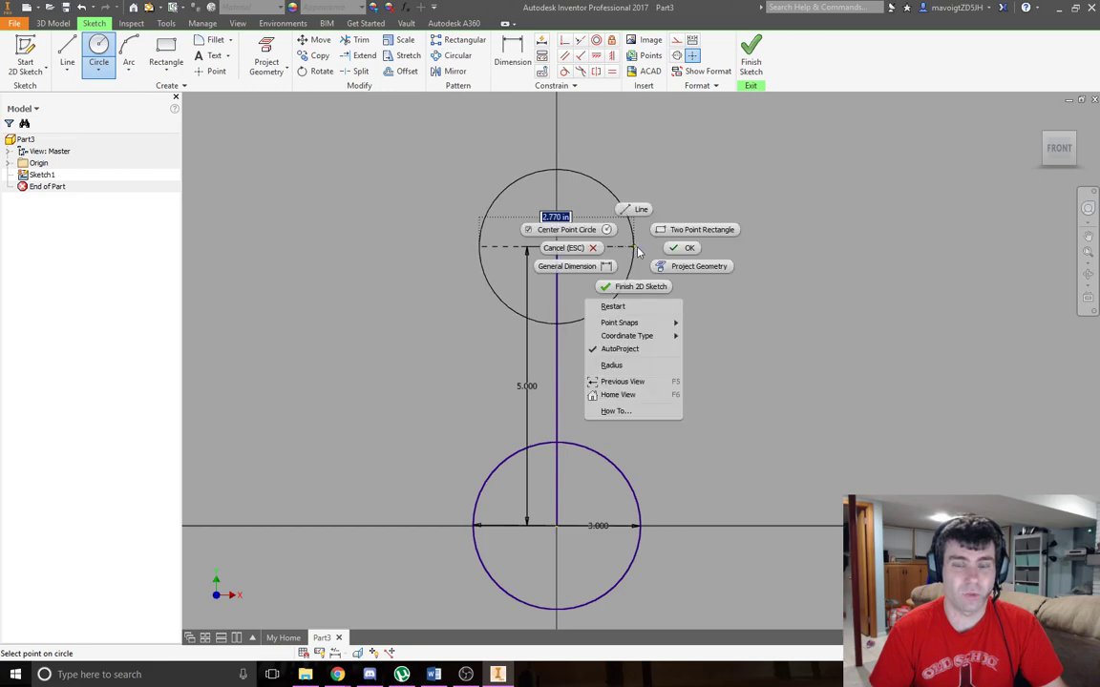
{"action": "left_click", "coordinate": [618, 368]}
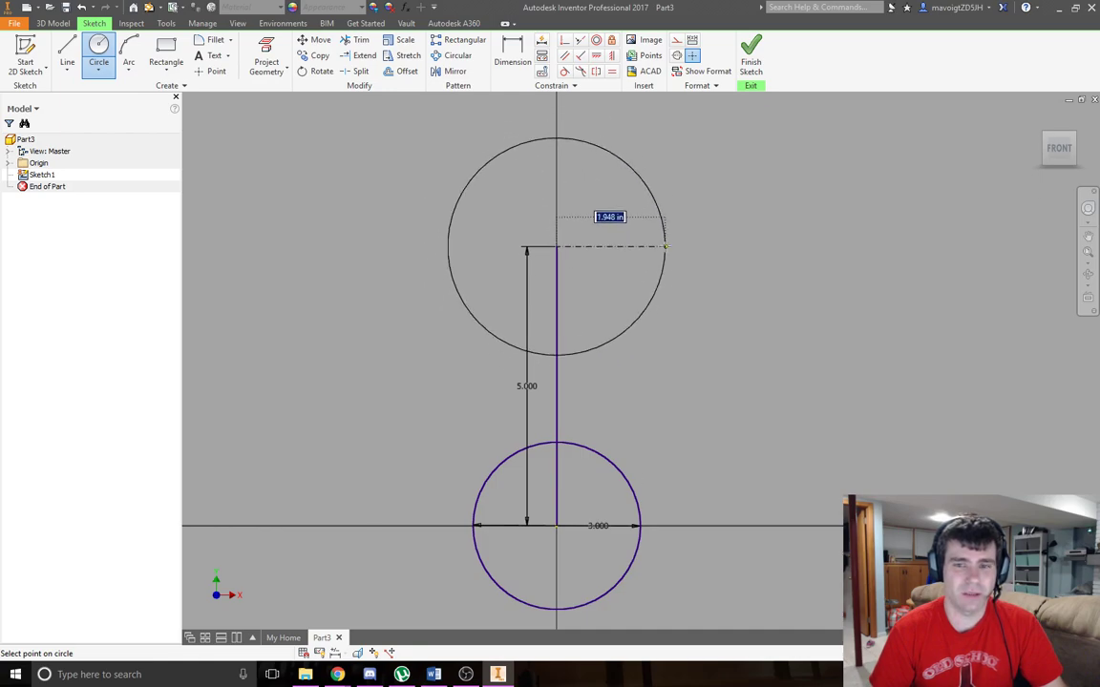
{"action": "right_click", "coordinate": [666, 246]}
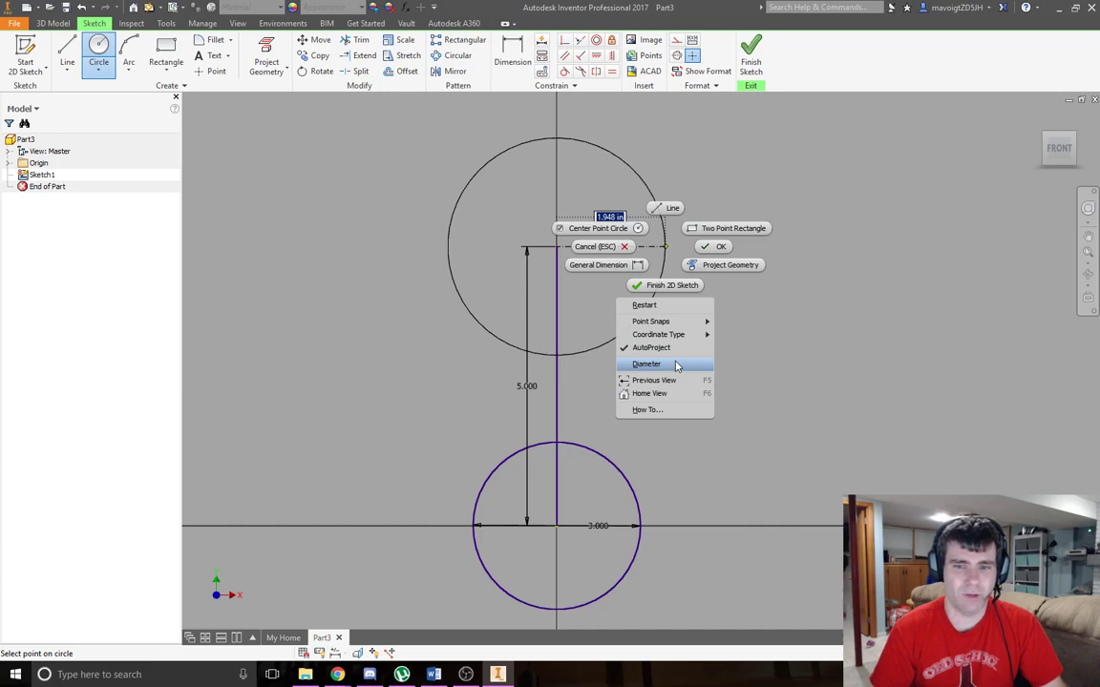
{"action": "left_click", "coordinate": [669, 251]}
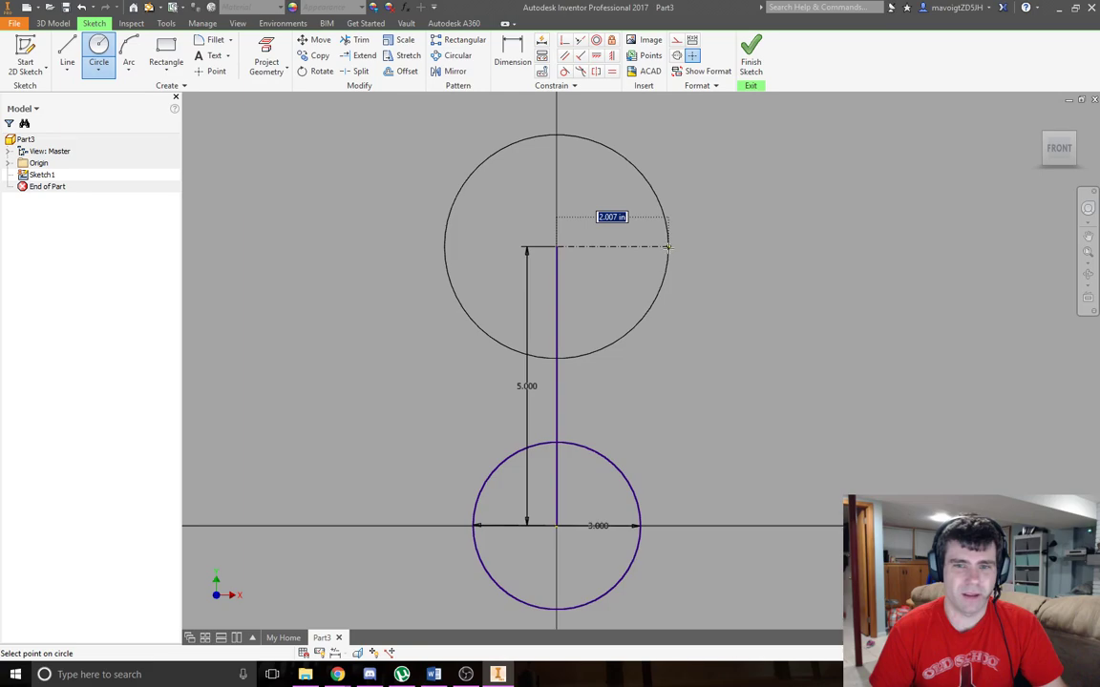
{"action": "type", "text": "1.35"}
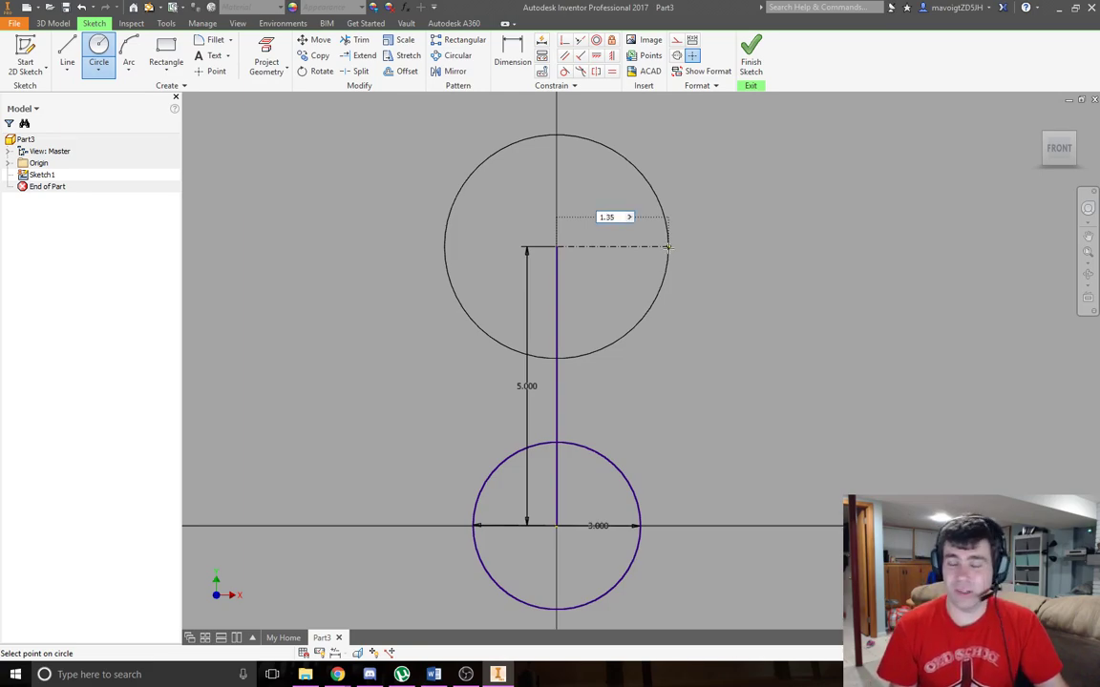
{"action": "key", "text": "Return"}
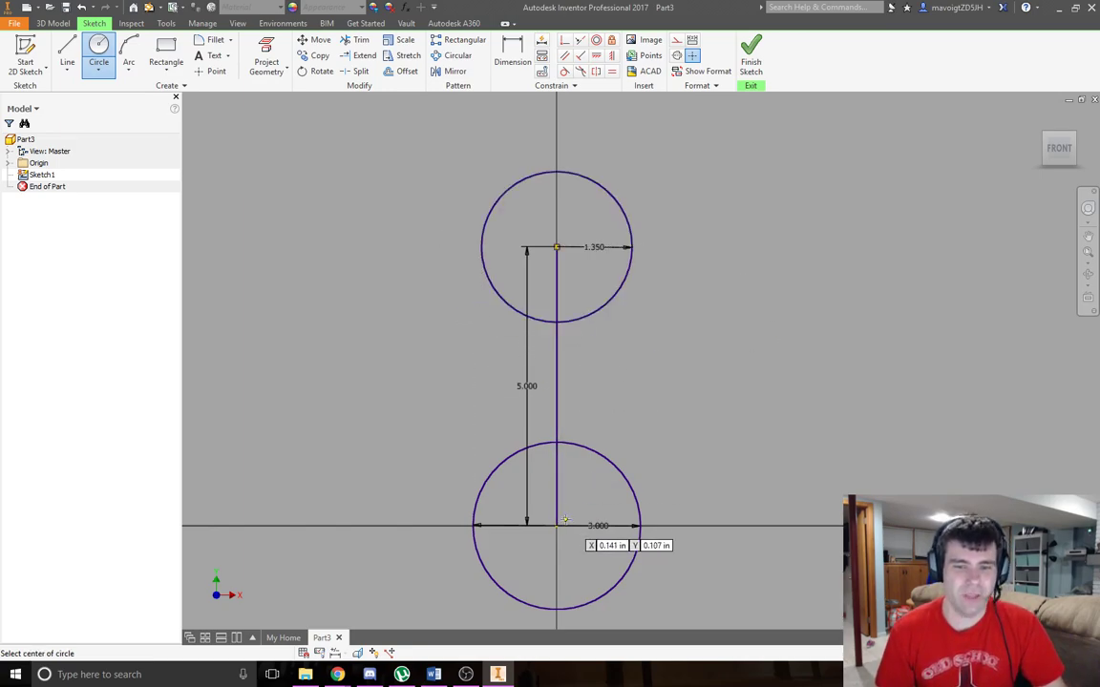
{"action": "key", "text": "Escape"}
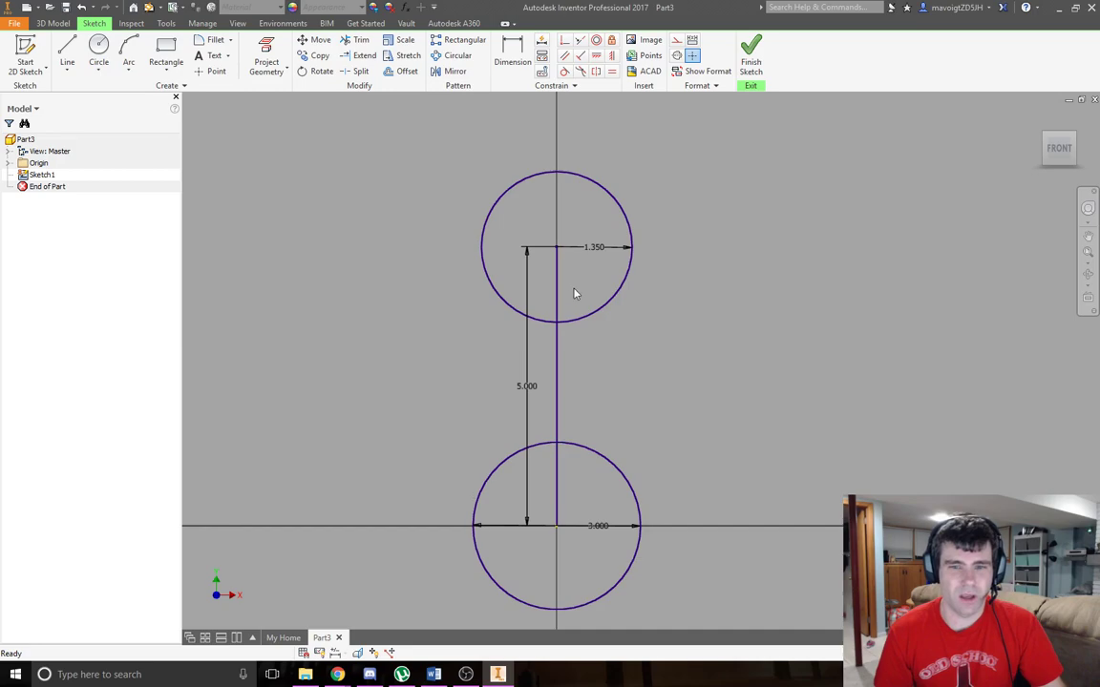